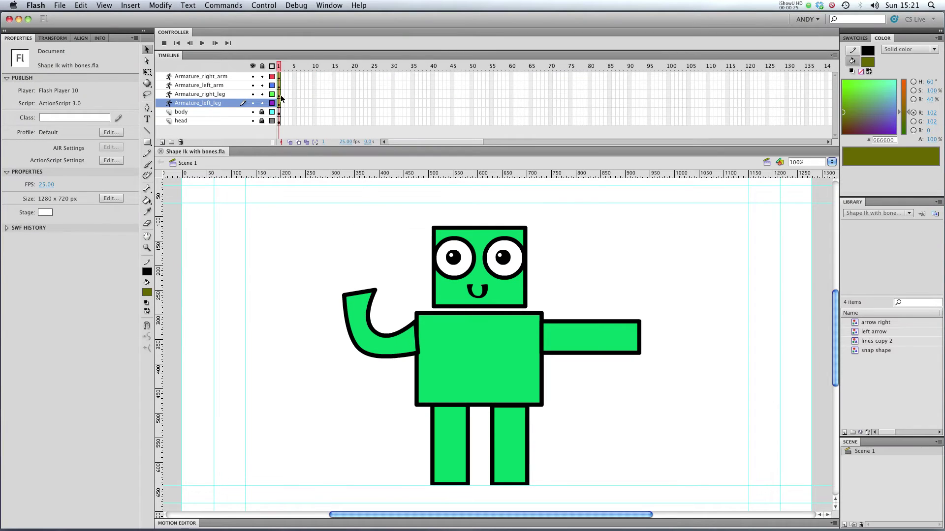
# - Reveal the bones of all four limbs and curl the right arm downward
pyautogui.click(394, 352)
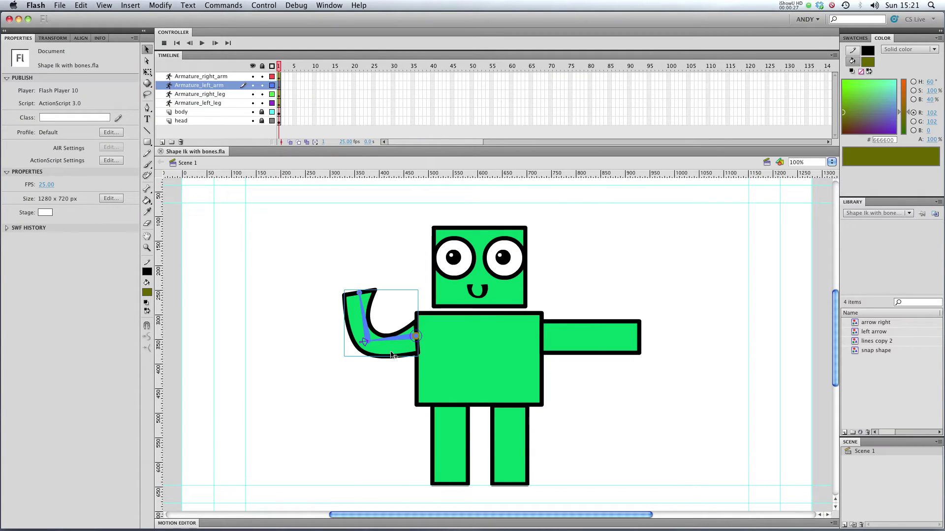
pyautogui.click(450, 457)
pyautogui.click(525, 444)
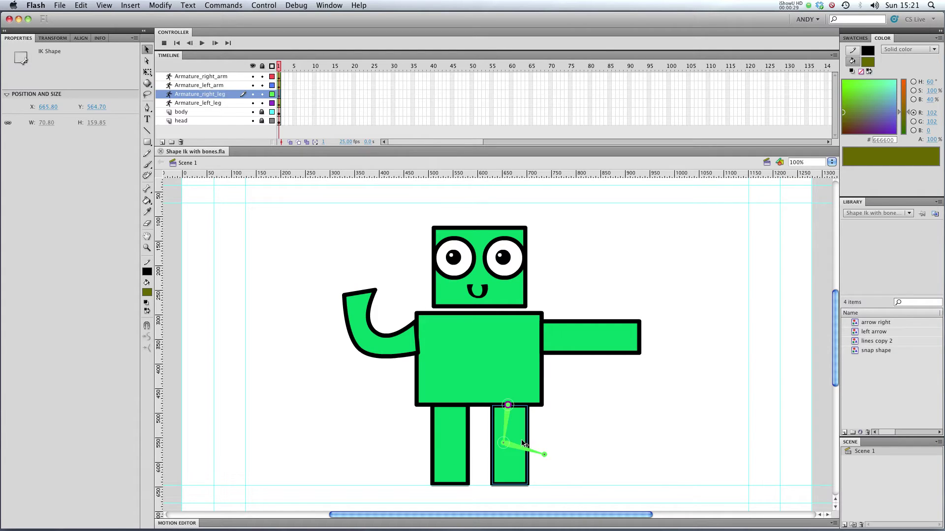
pyautogui.click(596, 349)
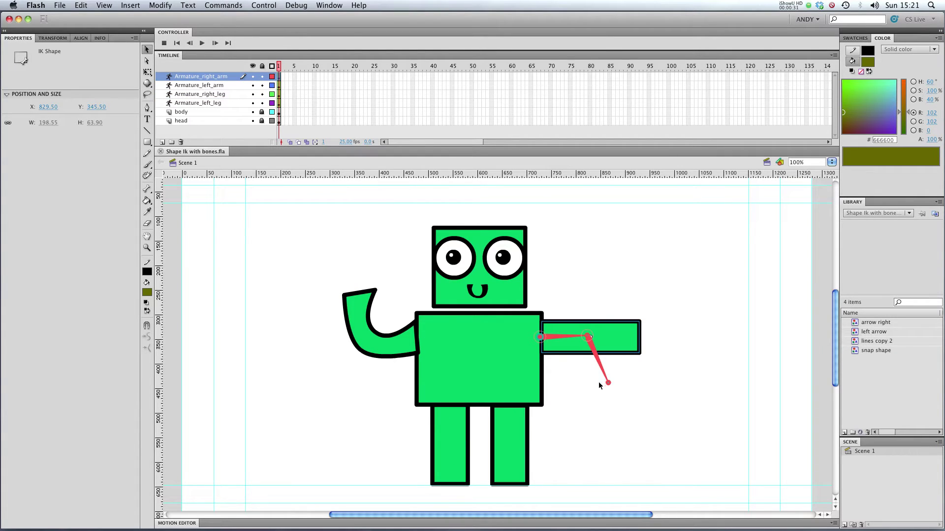
pyautogui.moveTo(608, 384); pyautogui.dragTo(608, 362)
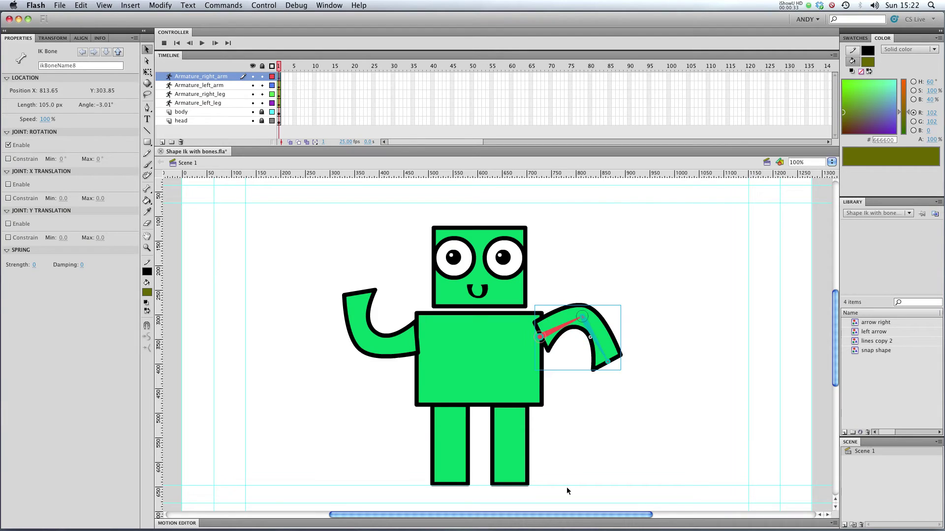
# - Bend both legs outward and raise the left arm higher
pyautogui.moveTo(520, 475); pyautogui.dragTo(544, 468)
pyautogui.click(433, 473)
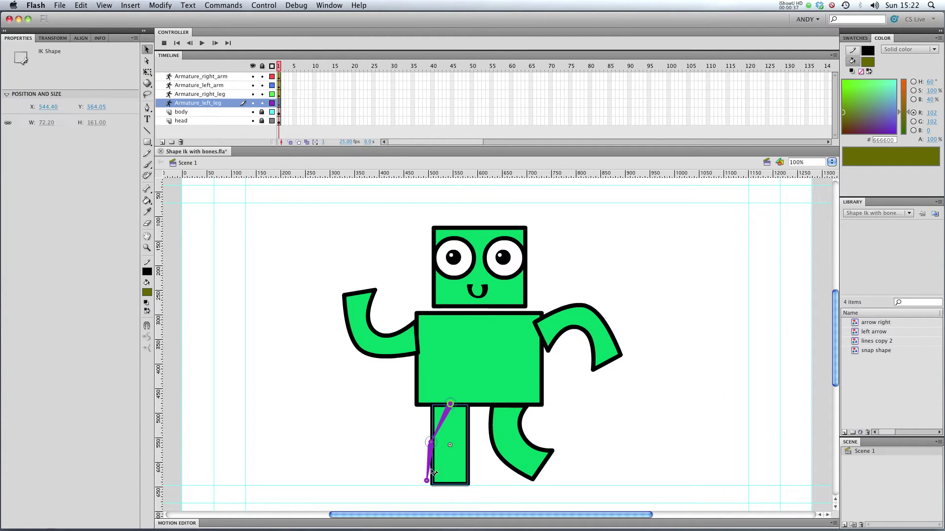
pyautogui.moveTo(427, 481); pyautogui.dragTo(463, 468)
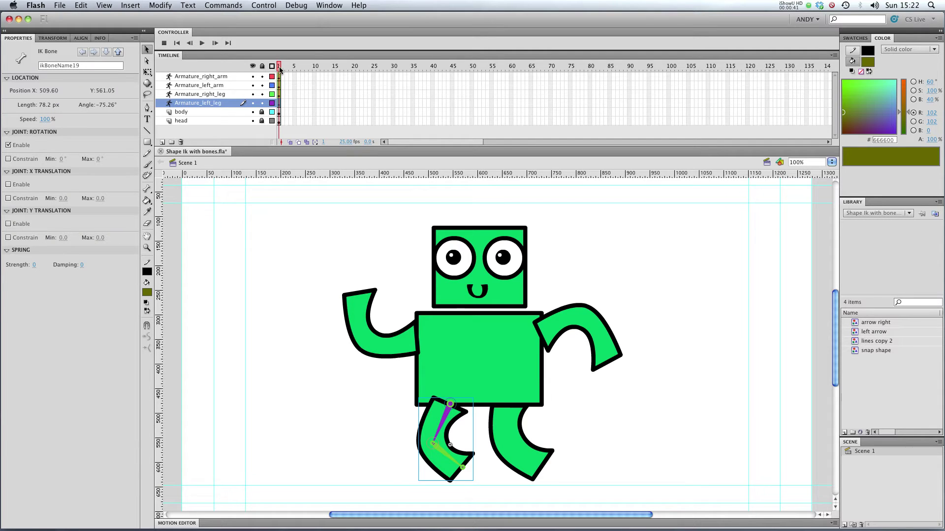
pyautogui.click(360, 308)
pyautogui.moveTo(365, 295)
pyautogui.mouseDown()
pyautogui.moveTo(404, 282)
pyautogui.moveTo(363, 281)
pyautogui.mouseUp()
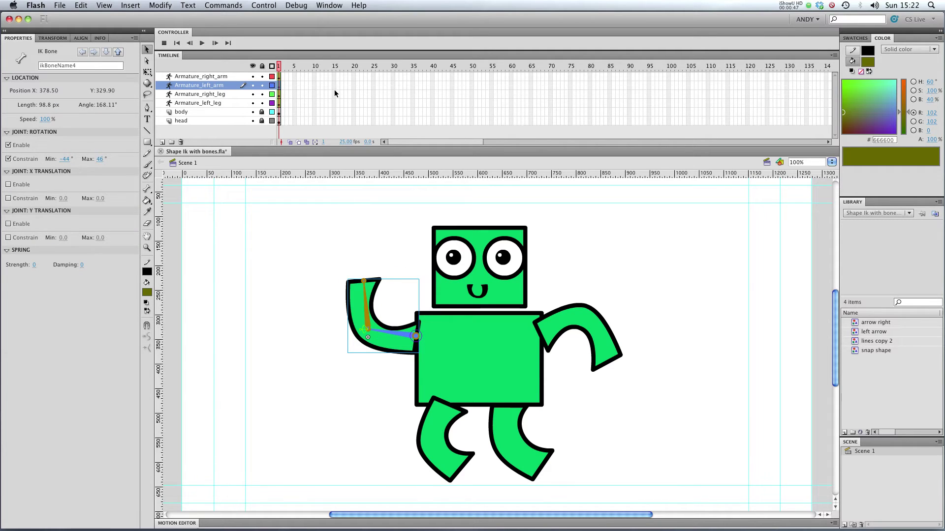
# - Insert frames on every layer through frame 30 with F5
pyautogui.click(290, 70)
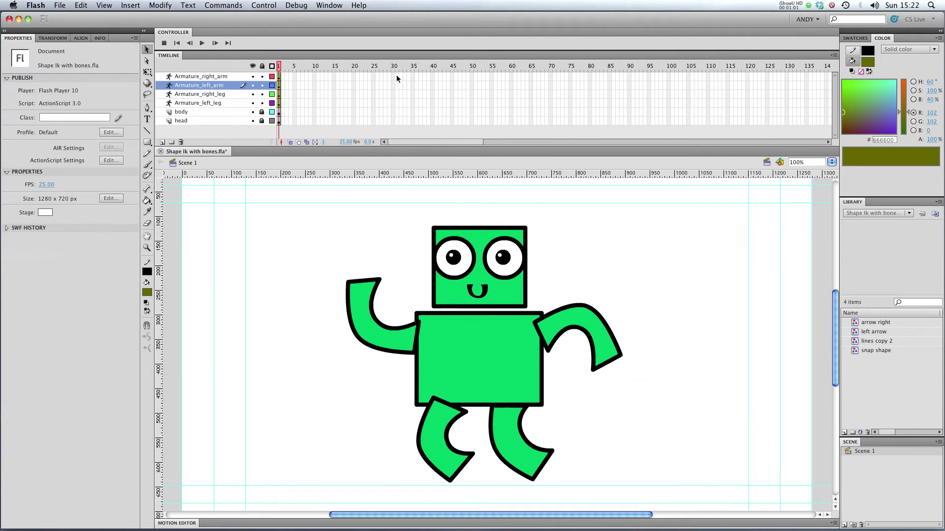
pyautogui.moveTo(393, 76); pyautogui.dragTo(393, 123)
pyautogui.press('F5')
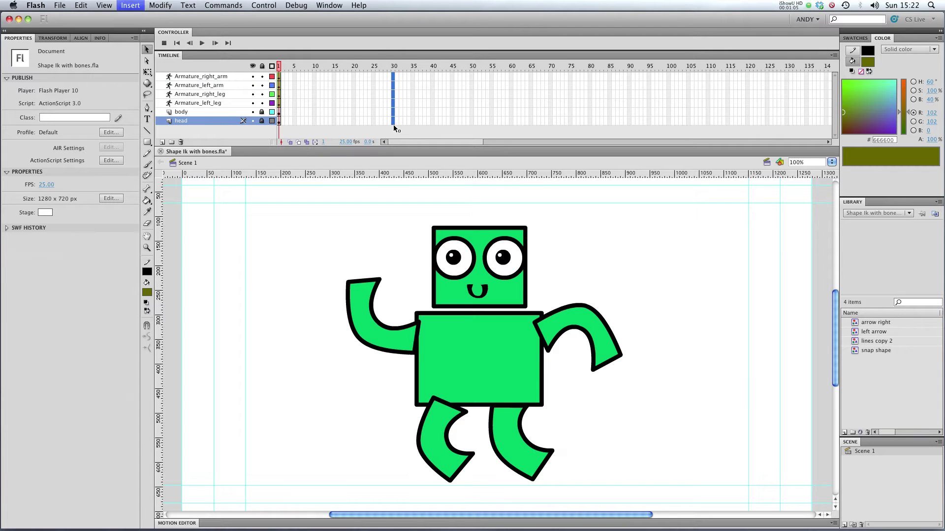
# - Play the 30-frame animation from frame 1, then return to the first frame
pyautogui.click(392, 70)
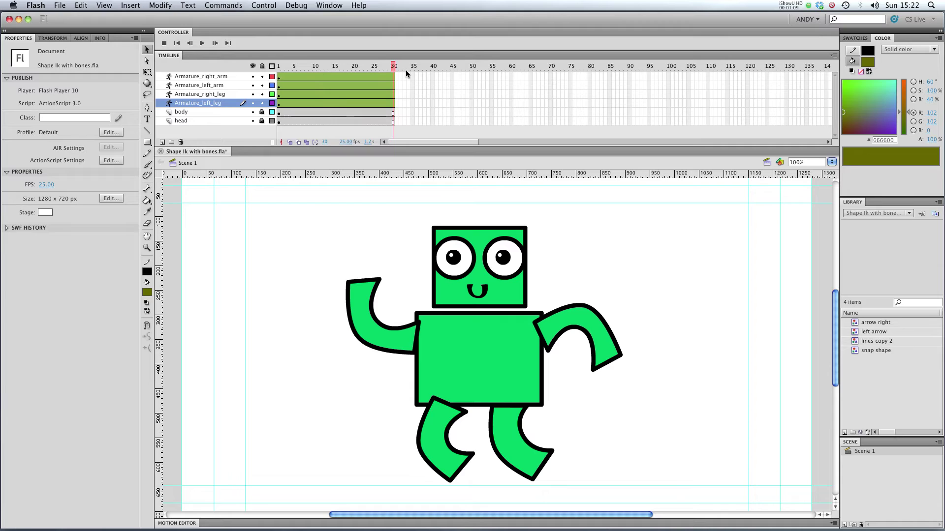
pyautogui.moveTo(406, 70); pyautogui.dragTo(178, 73)
pyautogui.press('Return')
pyautogui.hotkey('shift', ',')
# - Move the Armature_left_arm and Armature_left_leg layers below the body layer
pyautogui.click(207, 87)
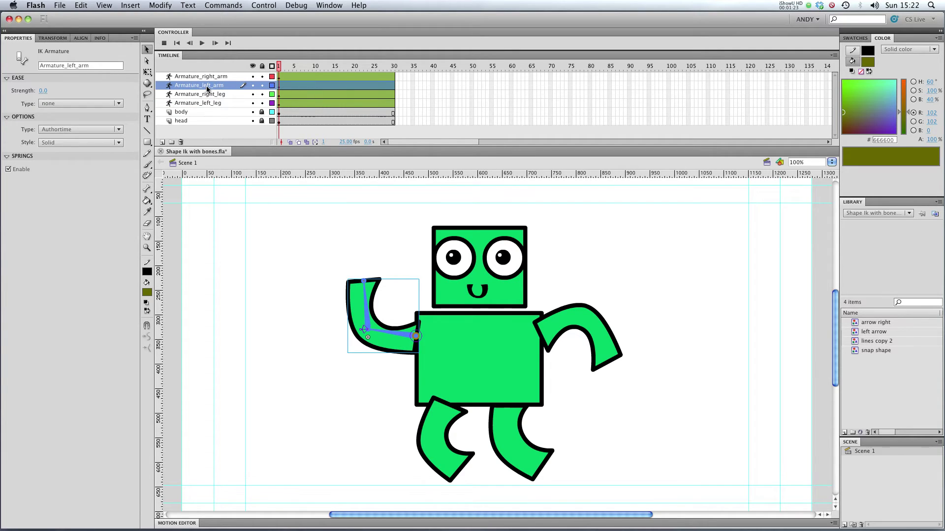
pyautogui.moveTo(208, 89); pyautogui.dragTo(211, 120)
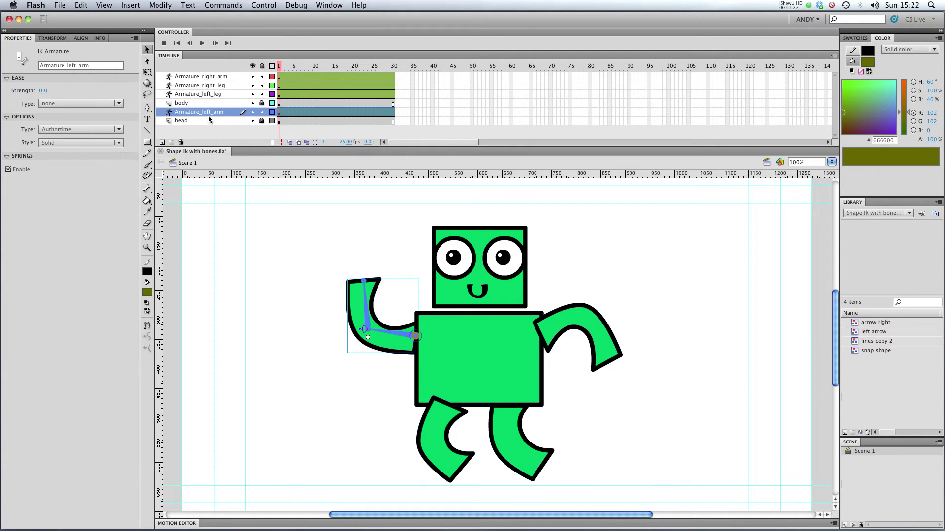
pyautogui.click(206, 95)
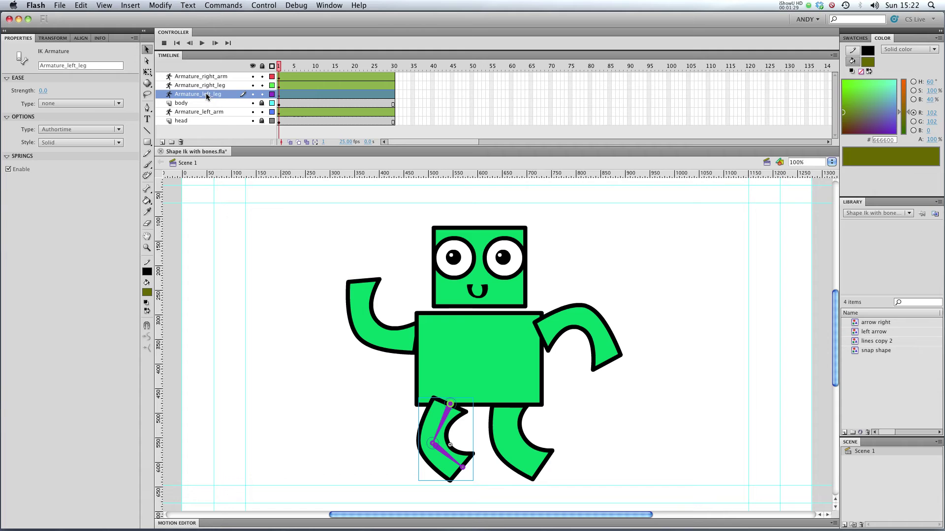
pyautogui.moveTo(207, 96); pyautogui.dragTo(209, 117)
# - Check the limbs to confirm the left arm and left leg now sit behind the torso
pyautogui.click(571, 439)
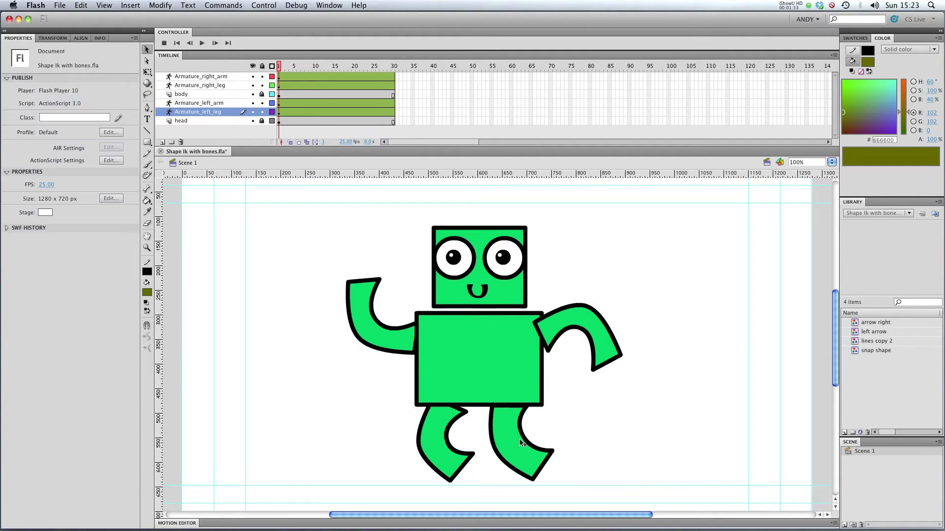
pyautogui.click(526, 466)
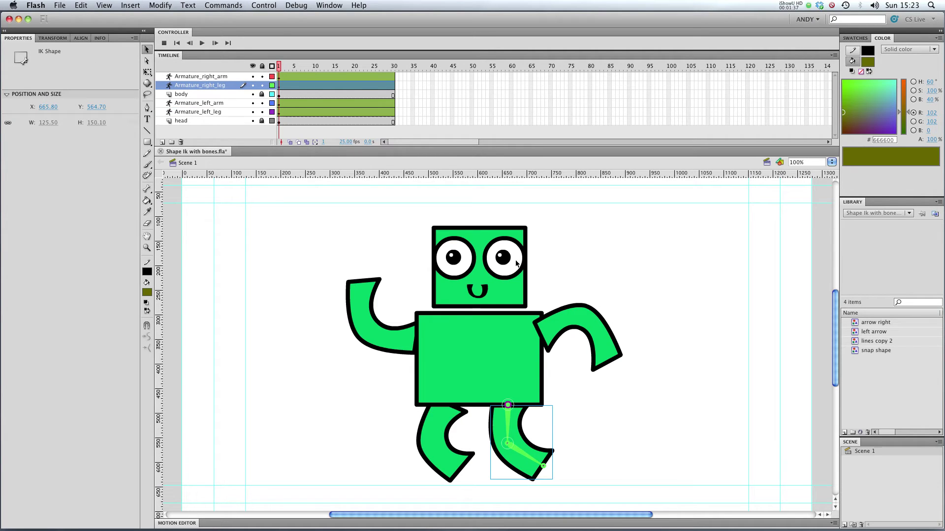
pyautogui.click(461, 446)
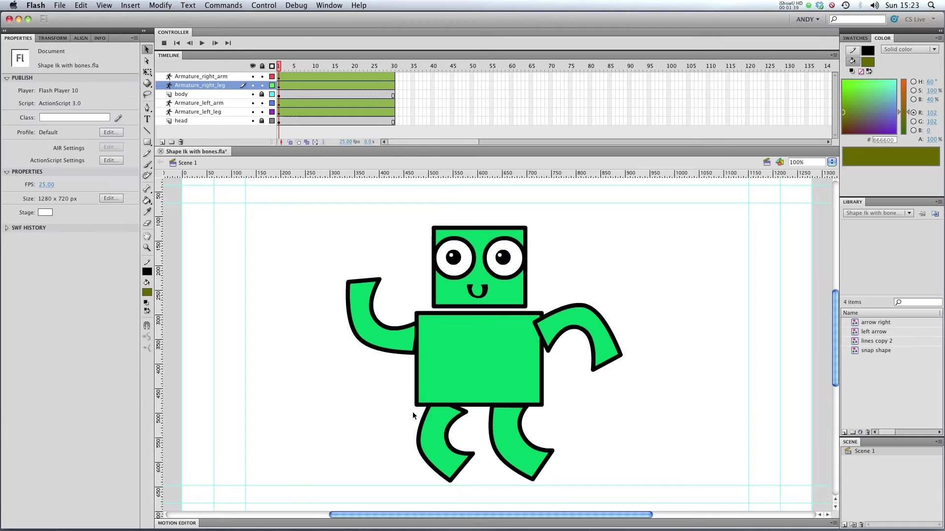
pyautogui.click(433, 423)
pyautogui.click(350, 319)
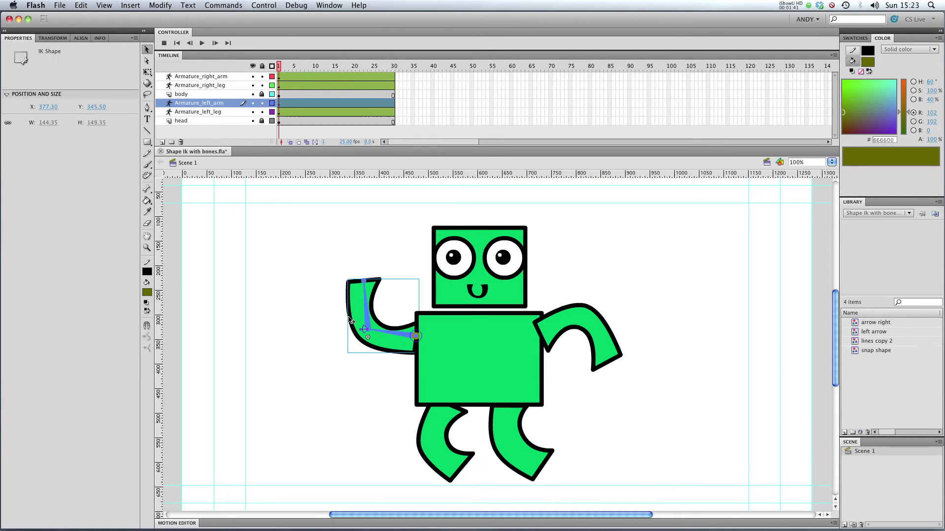
pyautogui.click(331, 369)
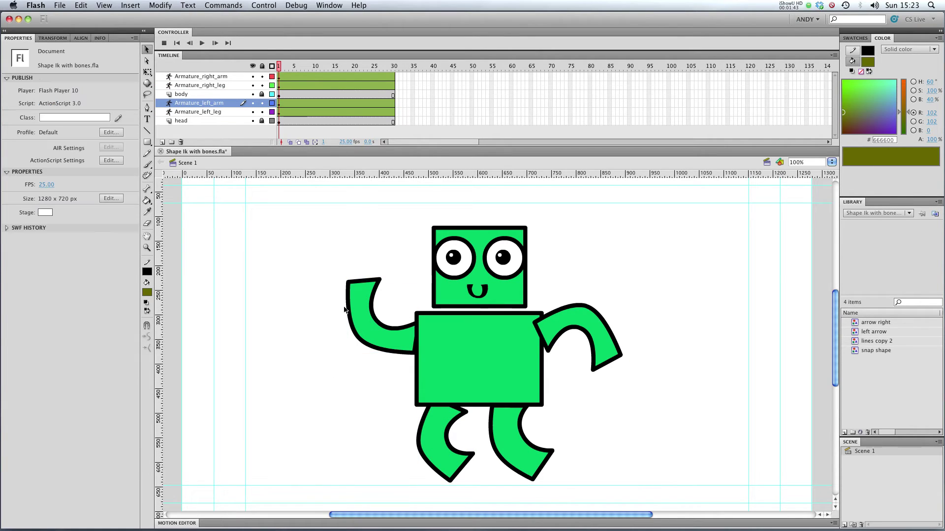
# - Insert a pose on the left arm armature at frame 15
pyautogui.moveTo(279, 68)
pyautogui.mouseDown()
pyautogui.moveTo(392, 68)
pyautogui.moveTo(278, 68)
pyautogui.mouseUp()
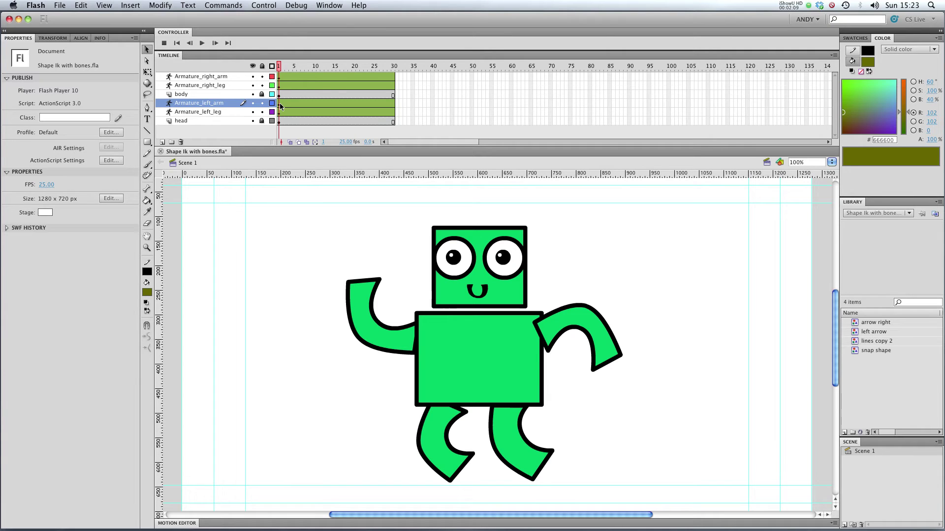
pyautogui.click(280, 102)
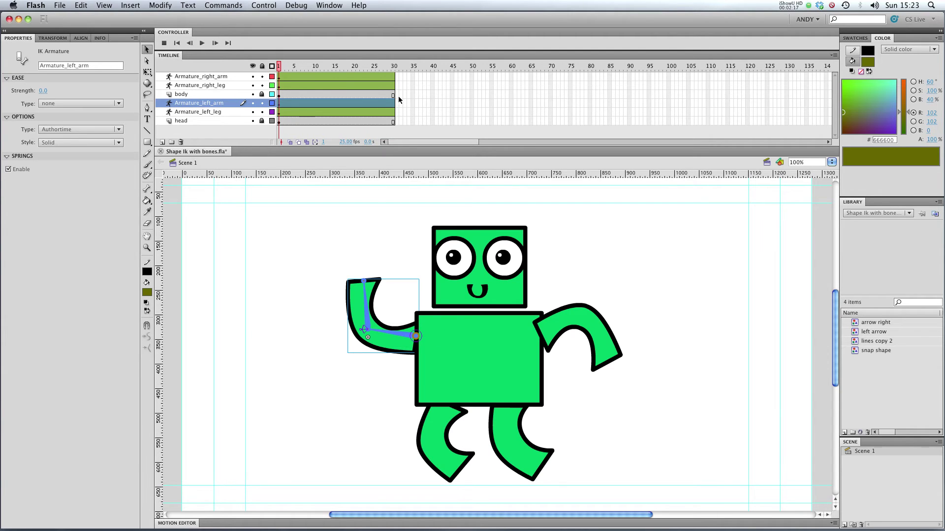
pyautogui.moveTo(320, 68); pyautogui.dragTo(335, 69)
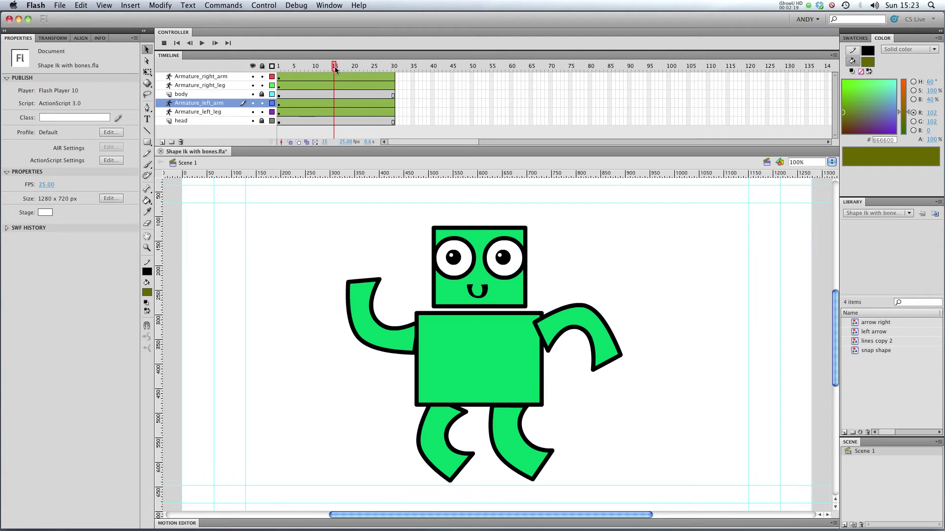
pyautogui.click(370, 334)
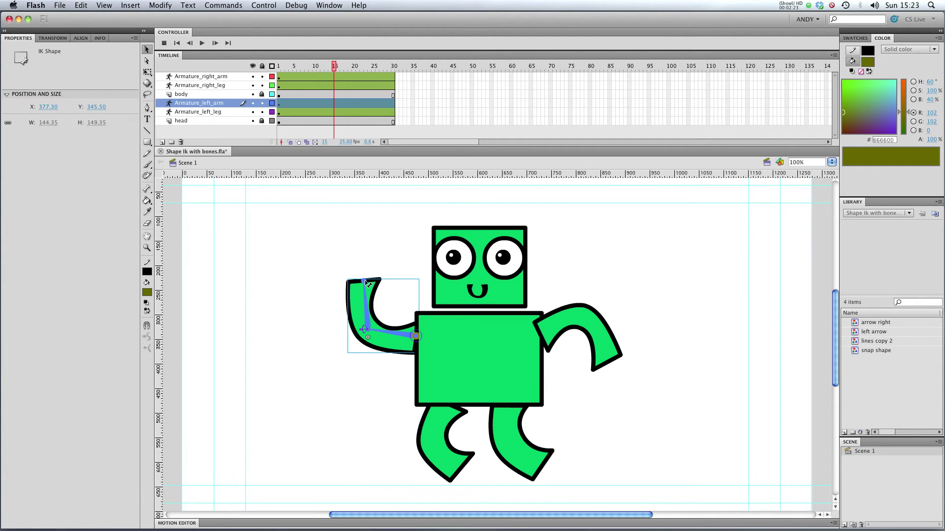
pyautogui.rightClick(334, 105)
pyautogui.click(362, 133)
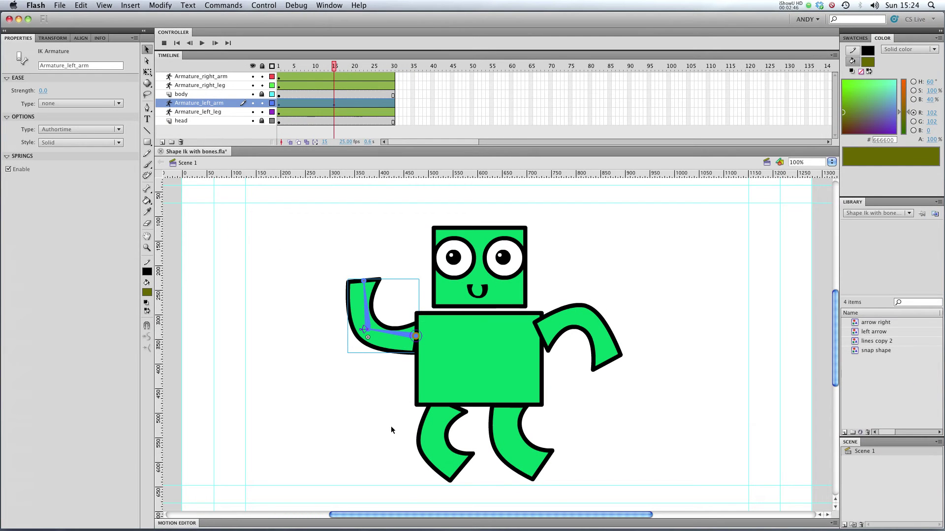
# - Rotate the left arm down beside the body and preview the motion from frame 1
pyautogui.moveTo(364, 282); pyautogui.dragTo(386, 381)
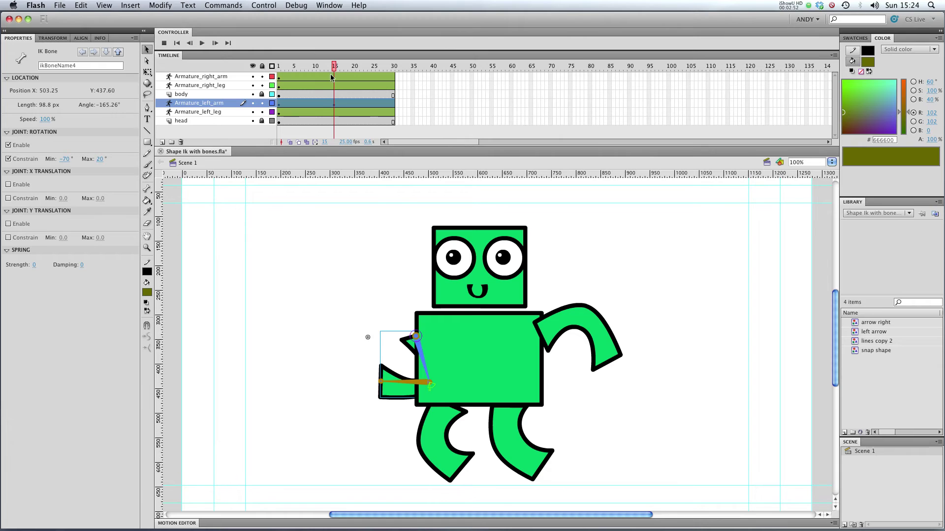
pyautogui.moveTo(334, 66); pyautogui.dragTo(259, 70)
pyautogui.press('Return')
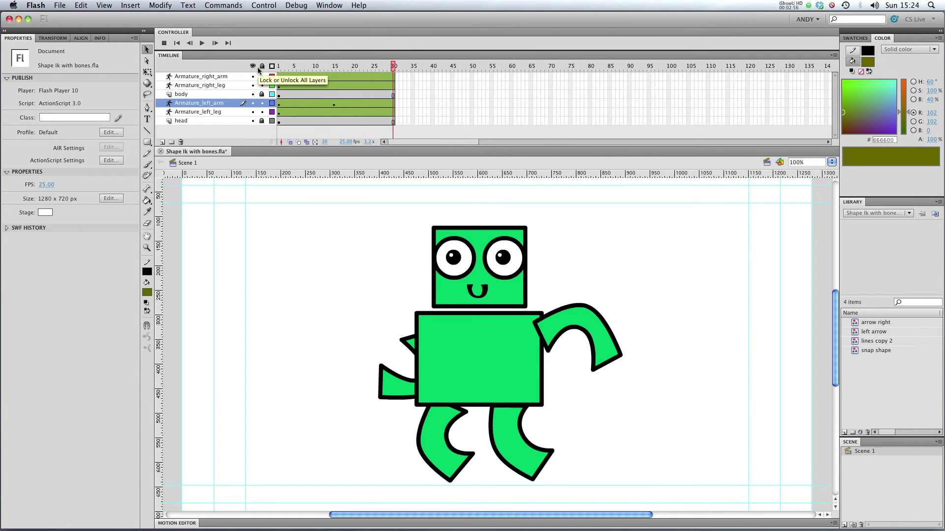
pyautogui.press('Return')
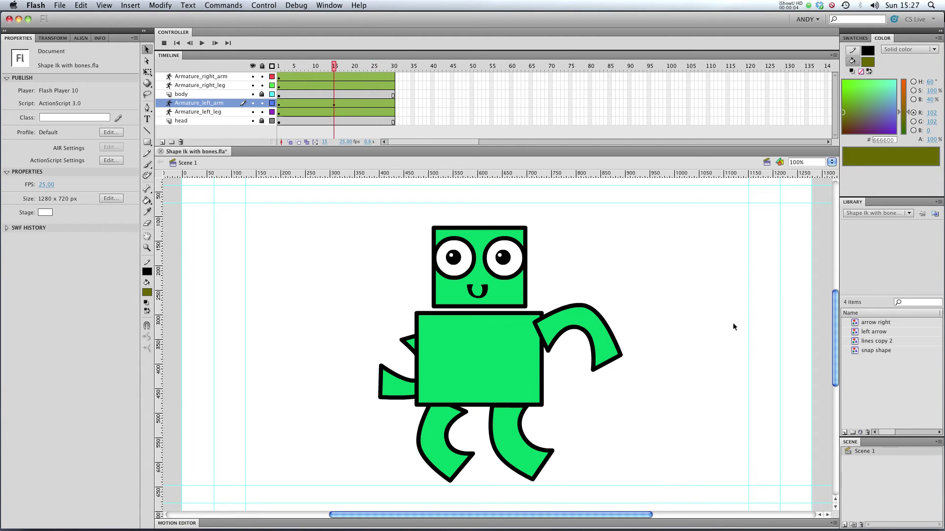
# - At frame 15 on Armature_right_arm, swing the right arm down and curl it into the body
pyautogui.click(335, 87)
pyautogui.click(337, 78)
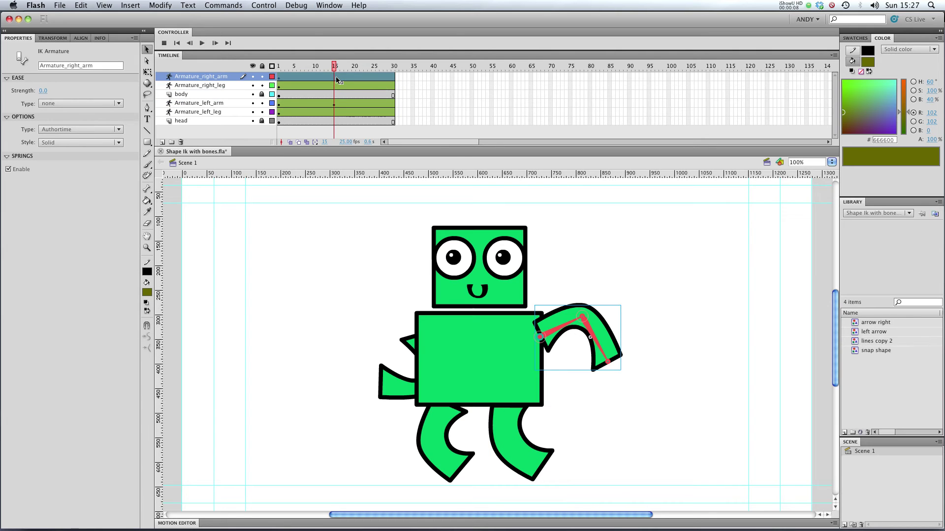
pyautogui.rightClick(336, 76)
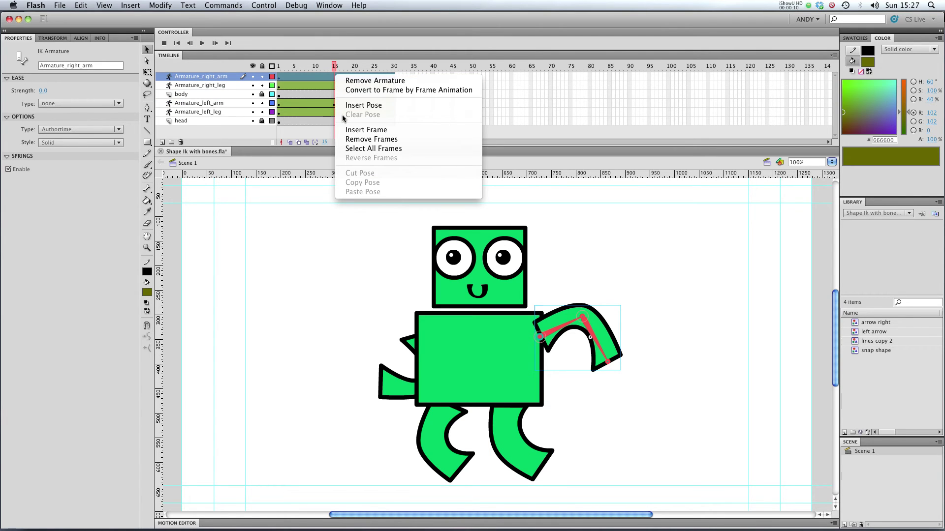
pyautogui.click(352, 246)
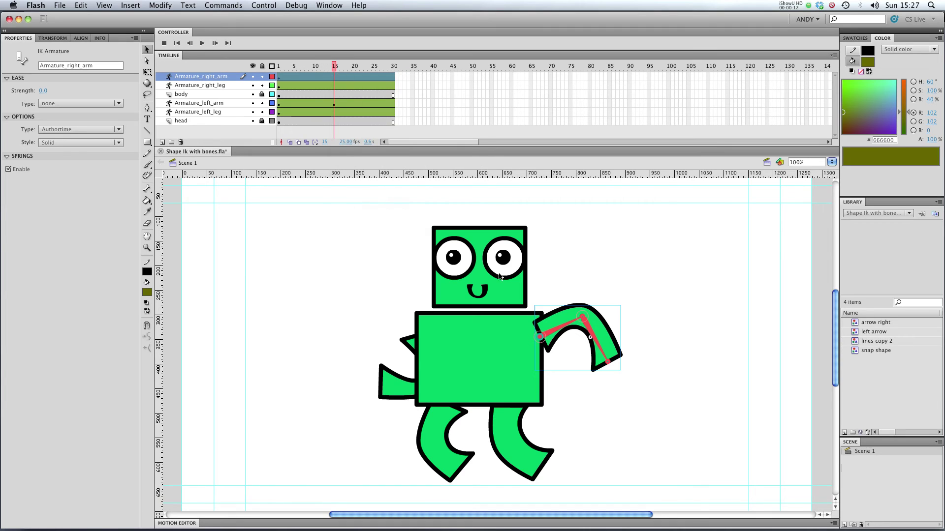
pyautogui.moveTo(610, 363); pyautogui.dragTo(480, 344)
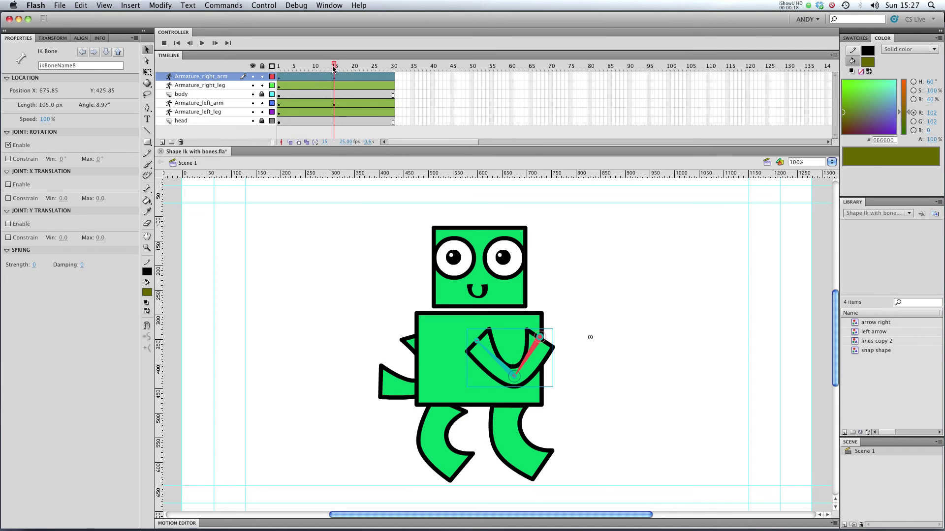
# - Play the animation from frame 1 to preview the right arm, then rewind
pyautogui.moveTo(335, 69); pyautogui.dragTo(222, 71)
pyautogui.press('Return')
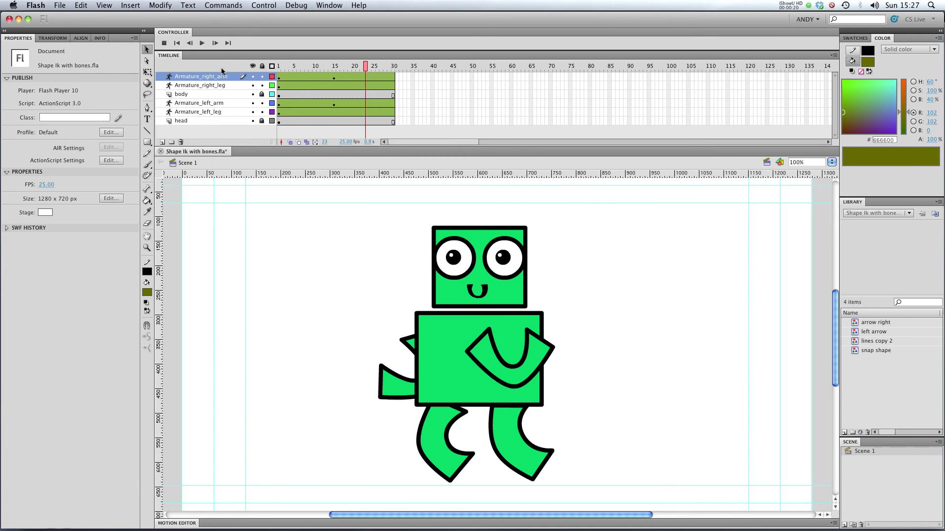
pyautogui.moveTo(311, 69); pyautogui.dragTo(266, 69)
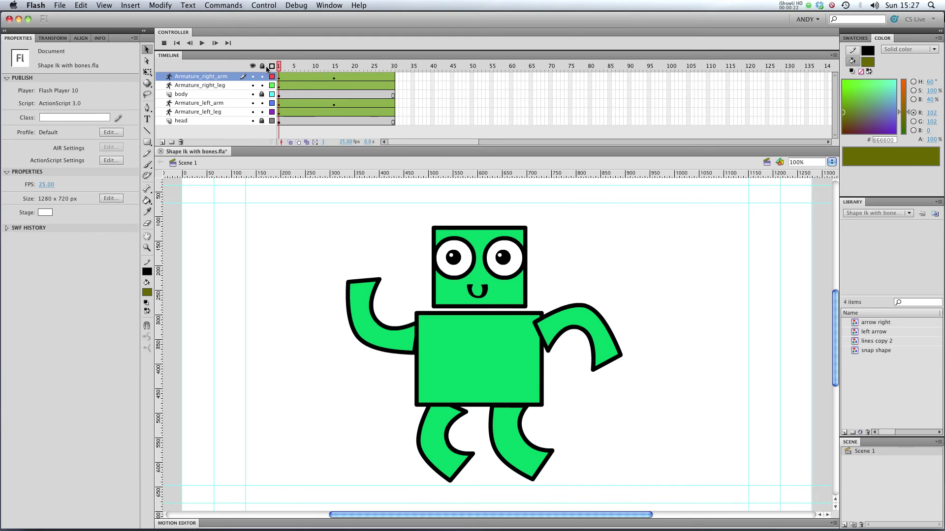
# - At frame 15, kick the left leg out and lift the right leg, then preview from frame 1
pyautogui.click(334, 114)
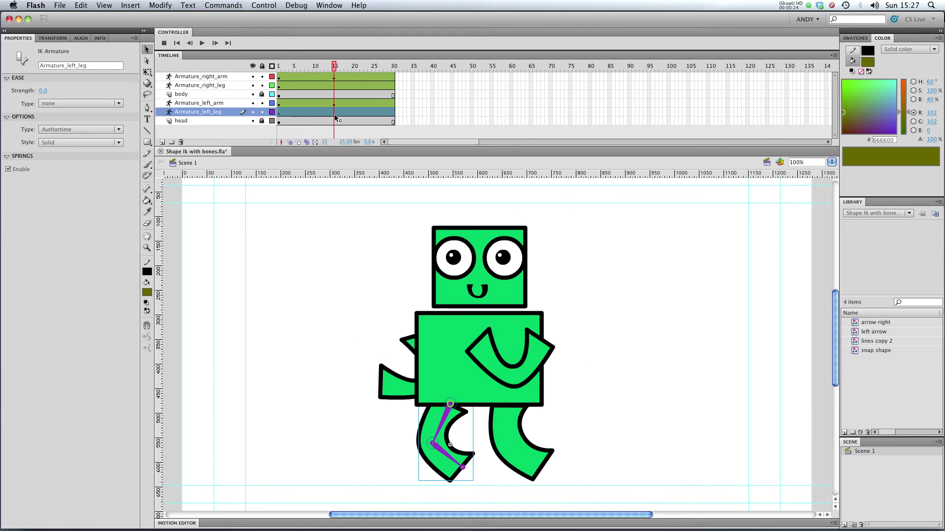
pyautogui.moveTo(459, 468); pyautogui.dragTo(367, 476)
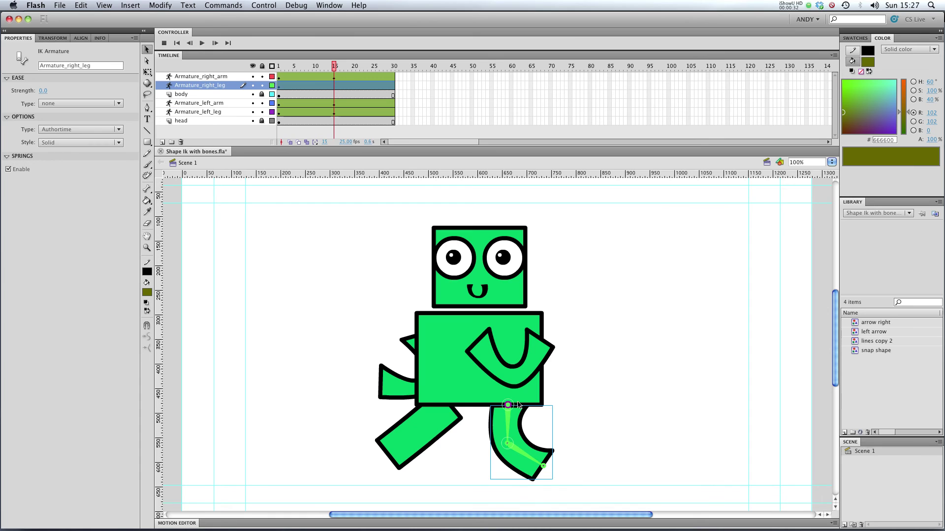
pyautogui.moveTo(544, 466); pyautogui.dragTo(562, 393)
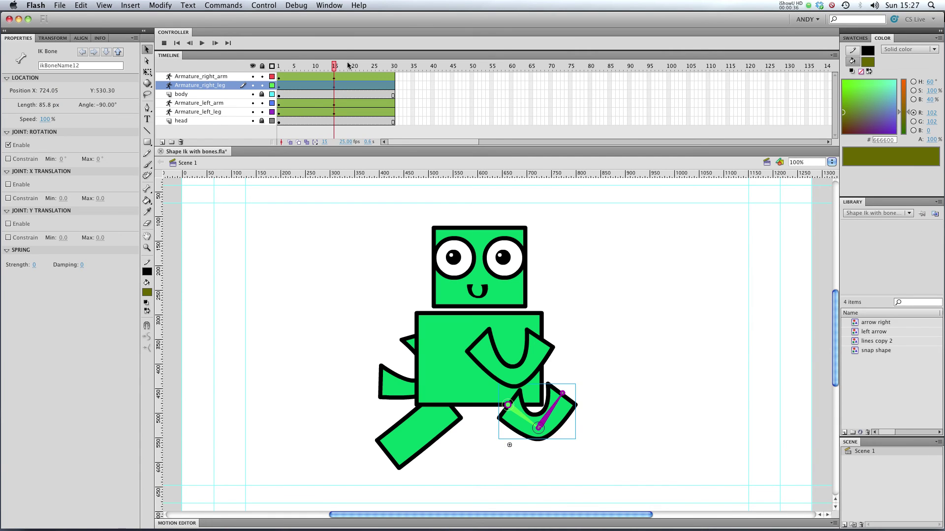
pyautogui.moveTo(334, 66); pyautogui.dragTo(278, 66)
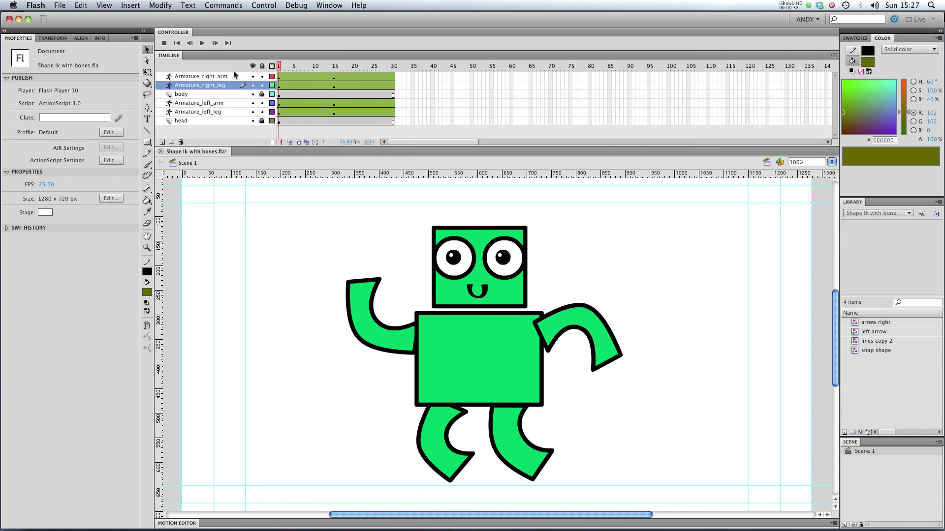
pyautogui.press('Return')
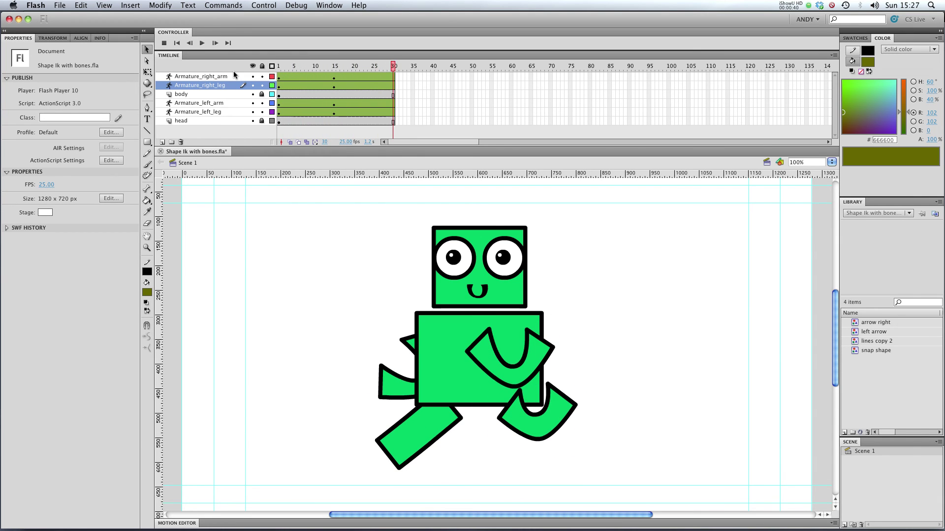